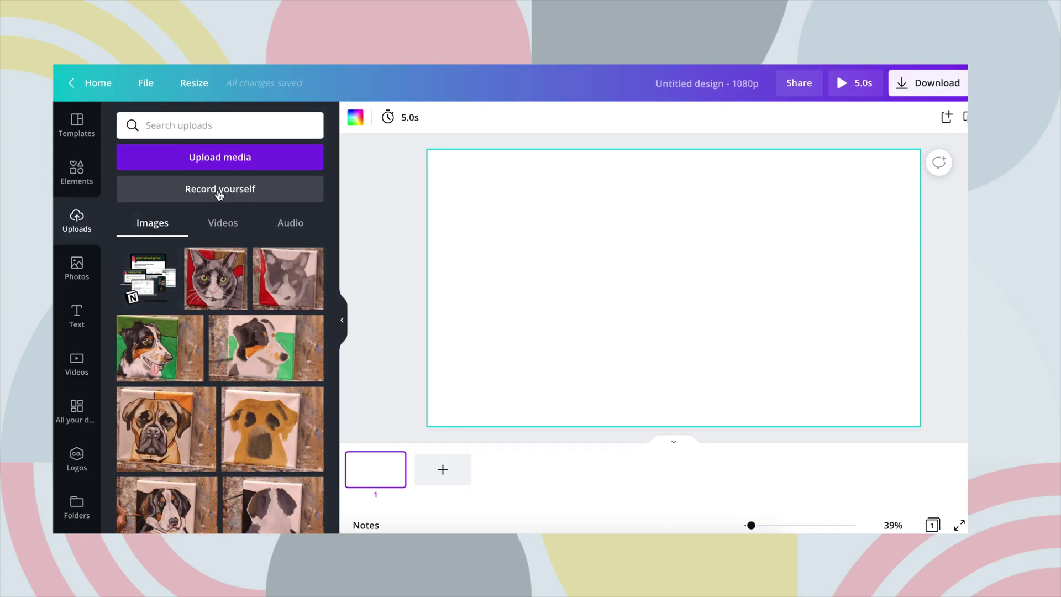
Open the self-recording setup and select Ecamm Live Virtual Cam as the camera with the default Yeti Nano microphone.
click(222, 190)
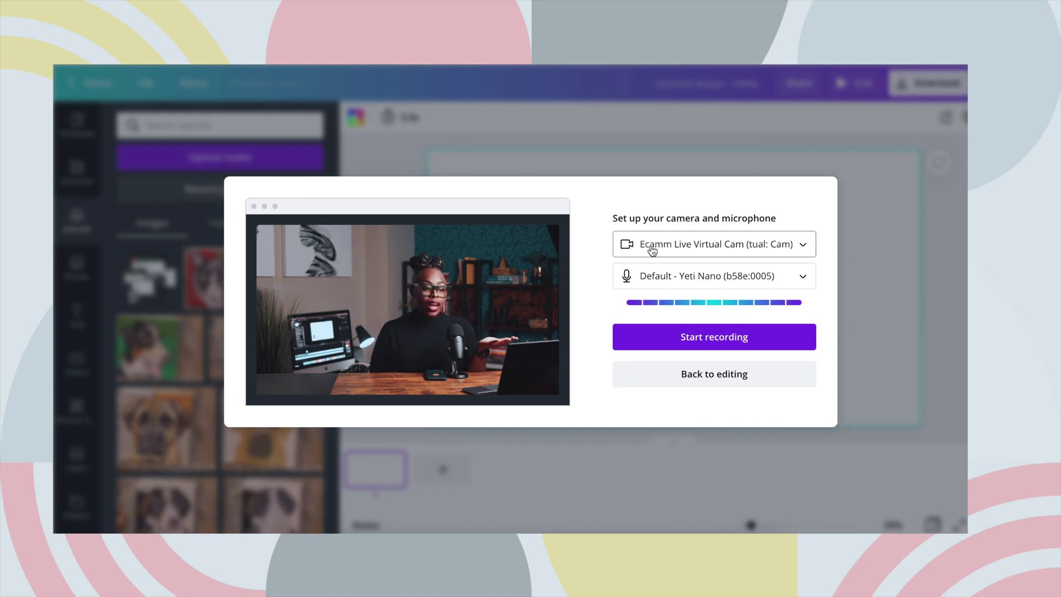
click(652, 251)
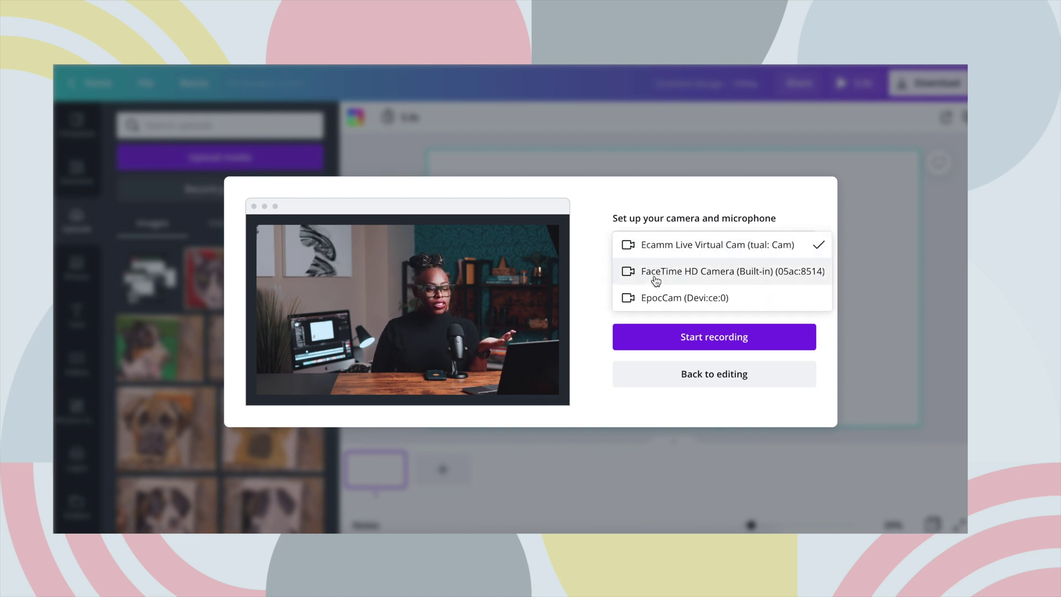
click(677, 272)
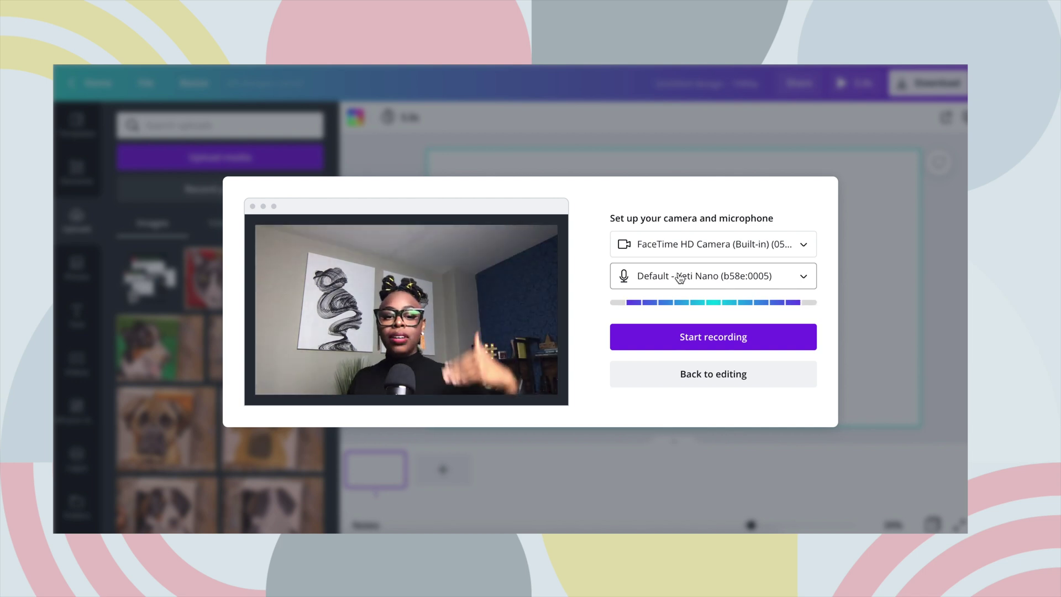
click(672, 246)
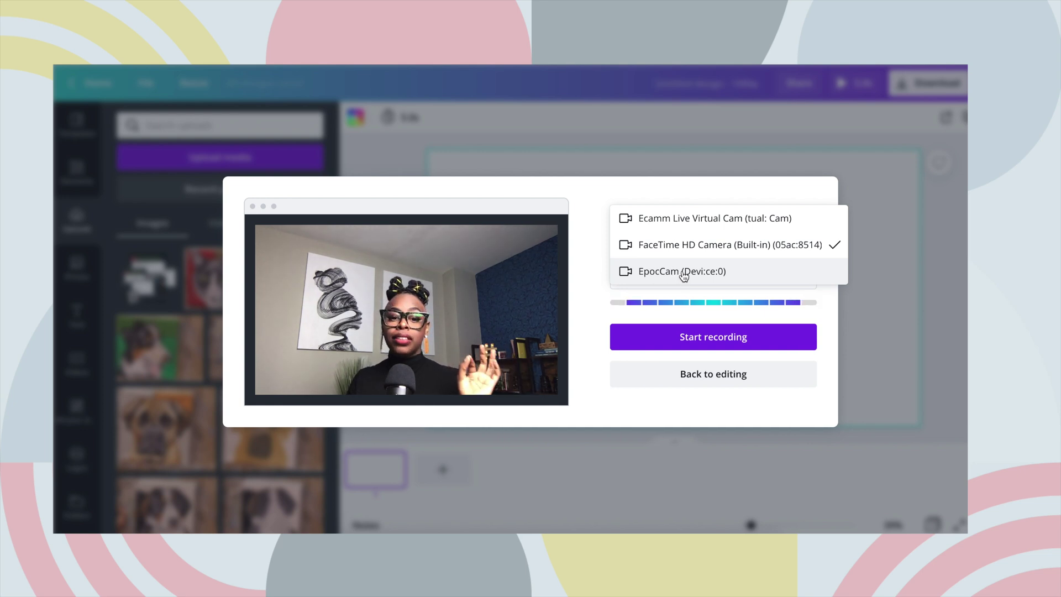
click(680, 220)
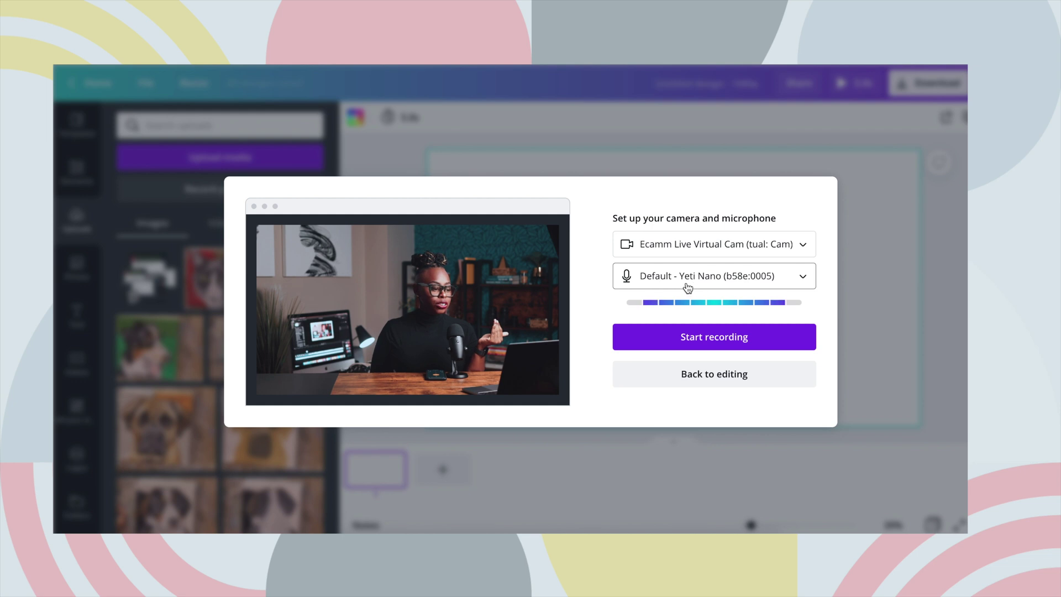
click(798, 277)
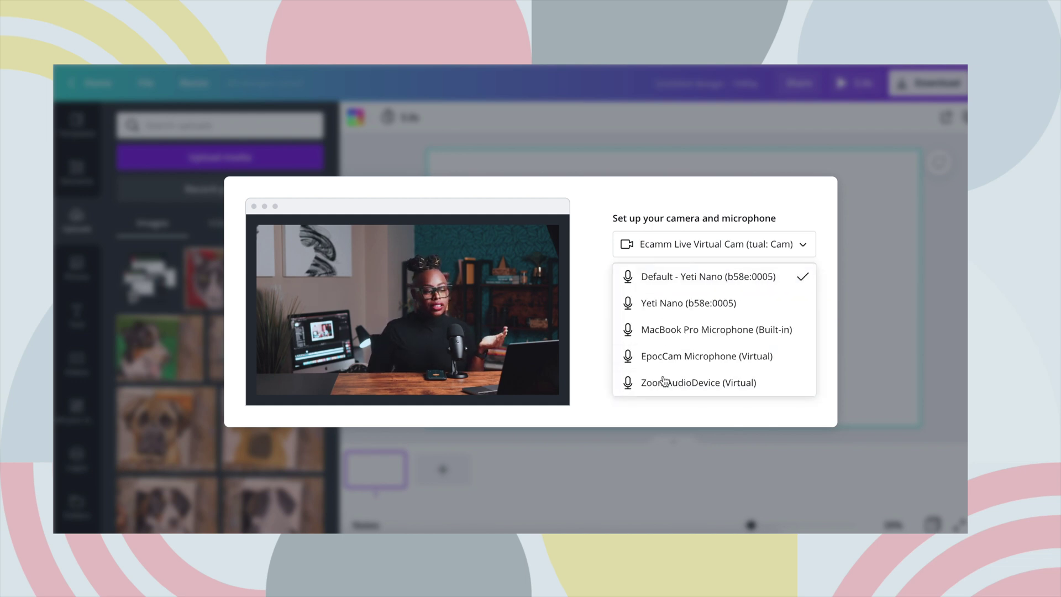
click(587, 309)
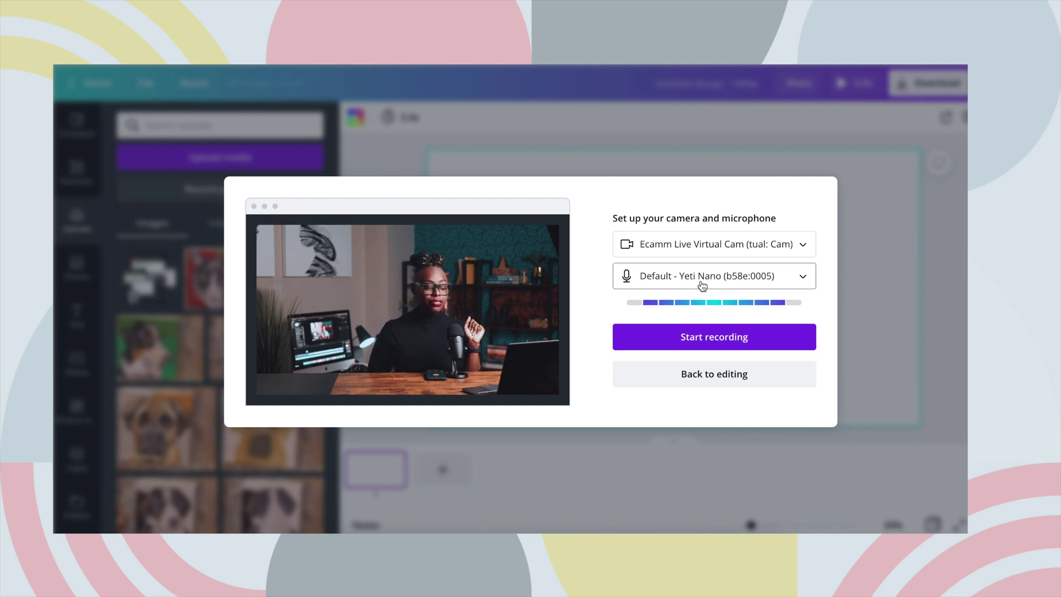
Record a webcam clip of about one minute and save it into the design.
click(712, 345)
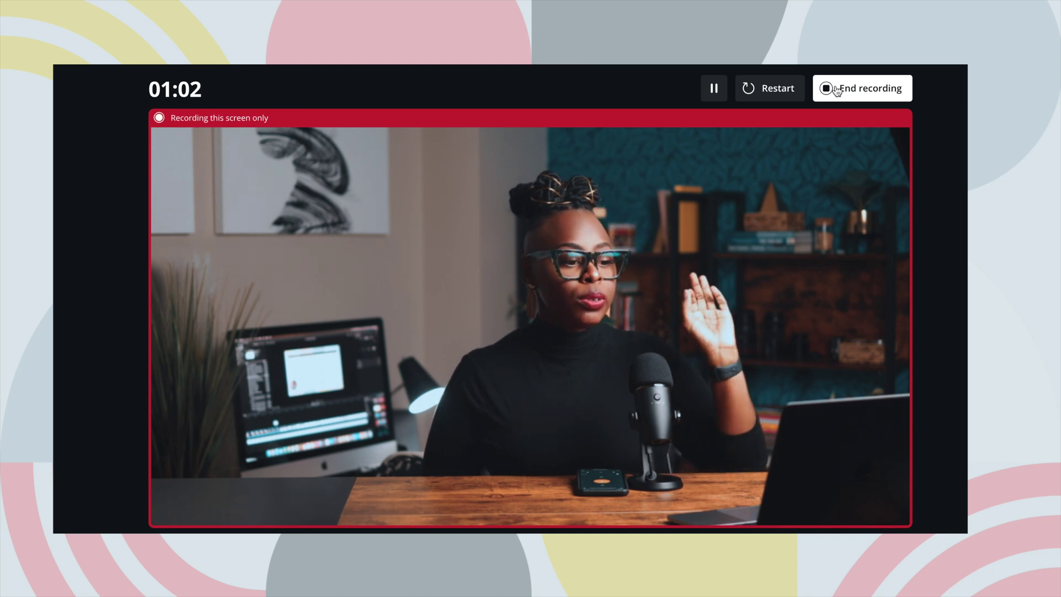
click(836, 90)
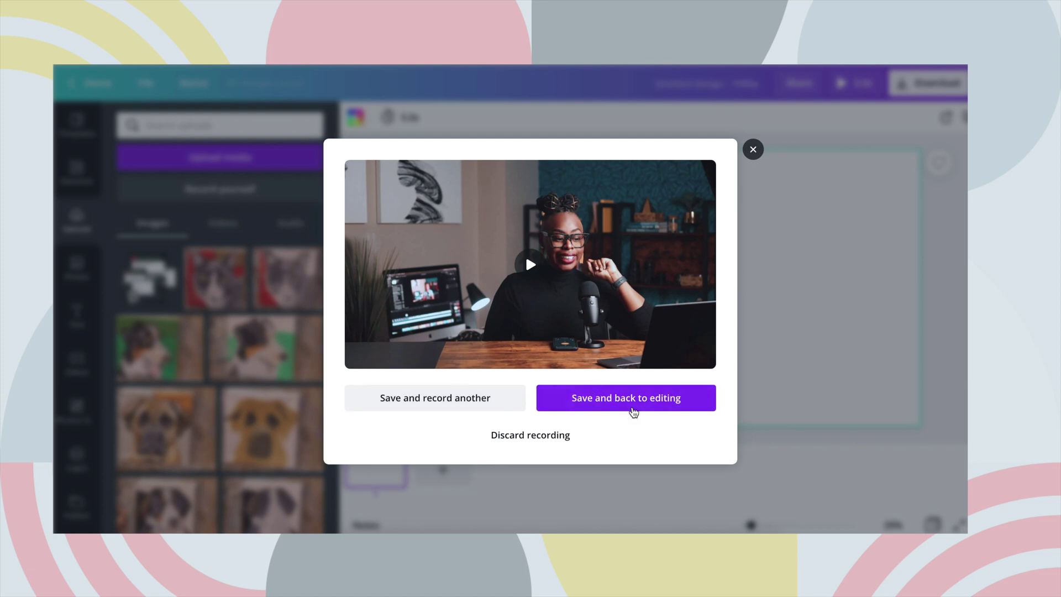
click(680, 400)
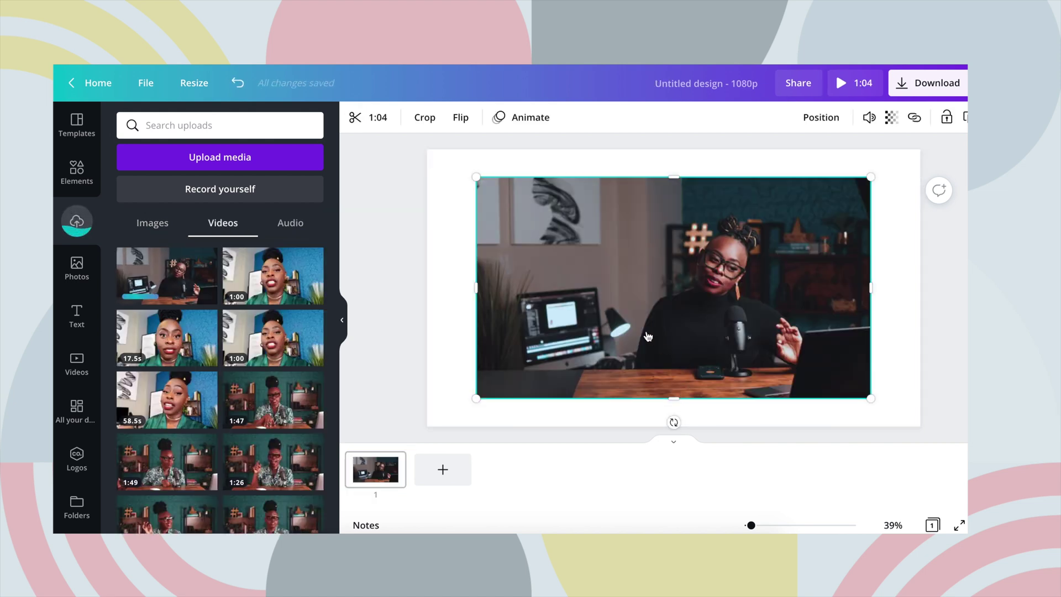
Pause the recorded clip on the page and enlarge it to fill the whole canvas.
click(649, 339)
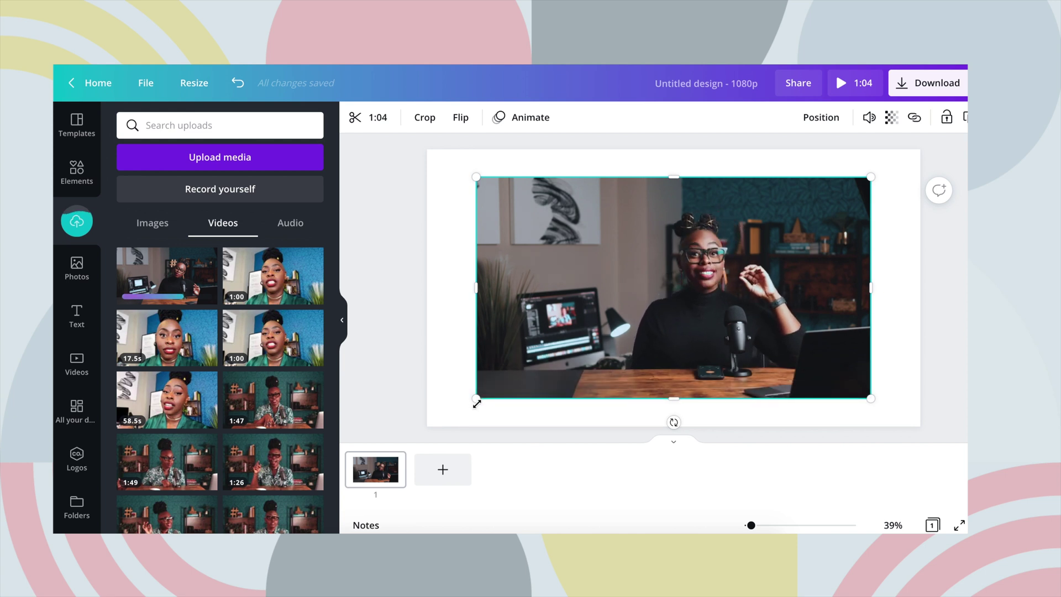
mouse_move(672, 287)
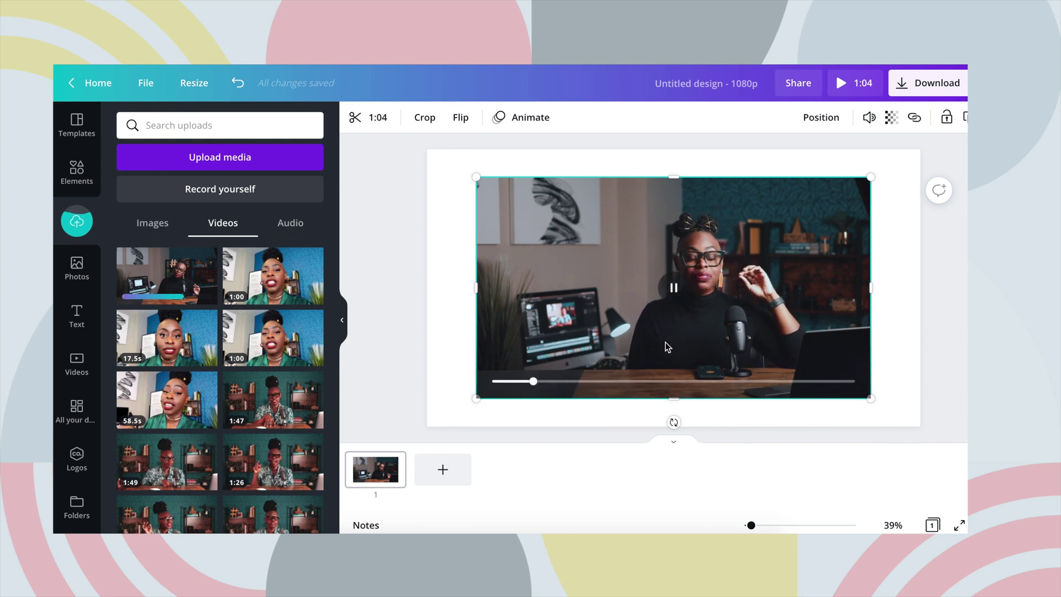
click(673, 288)
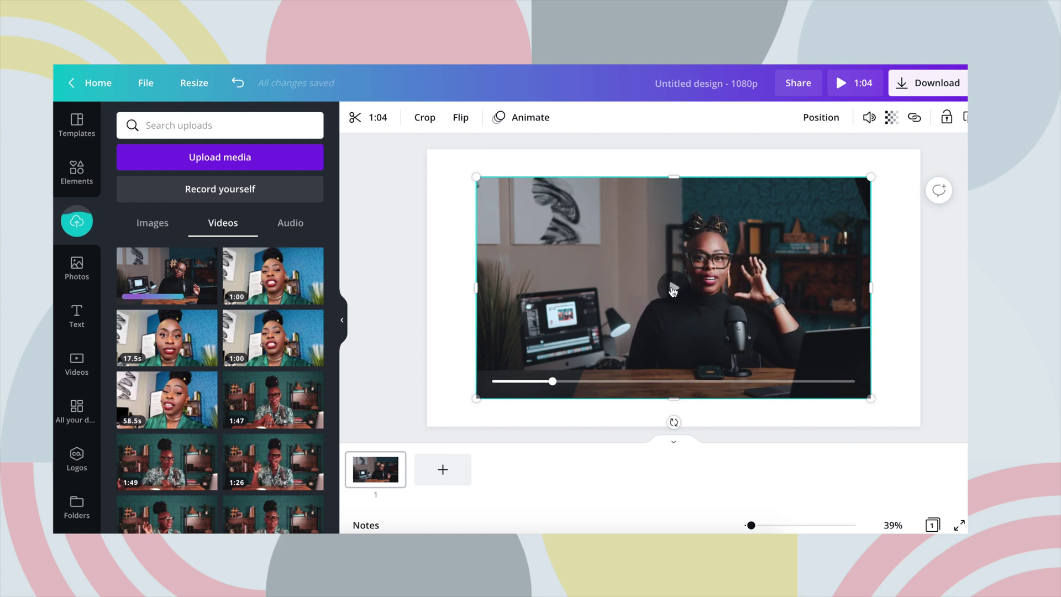
drag(742, 331, 693, 304)
drag(822, 371, 911, 434)
click(952, 353)
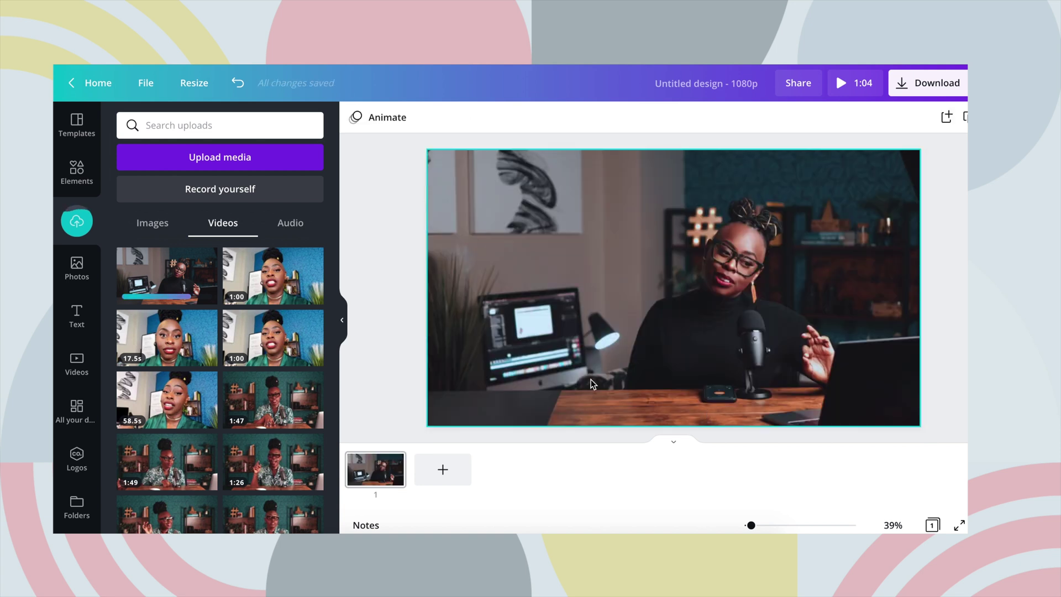
Add a second page and fill it with the Understanding Offers slide from the existing Marketing Your Business design.
mouse_move(306, 318)
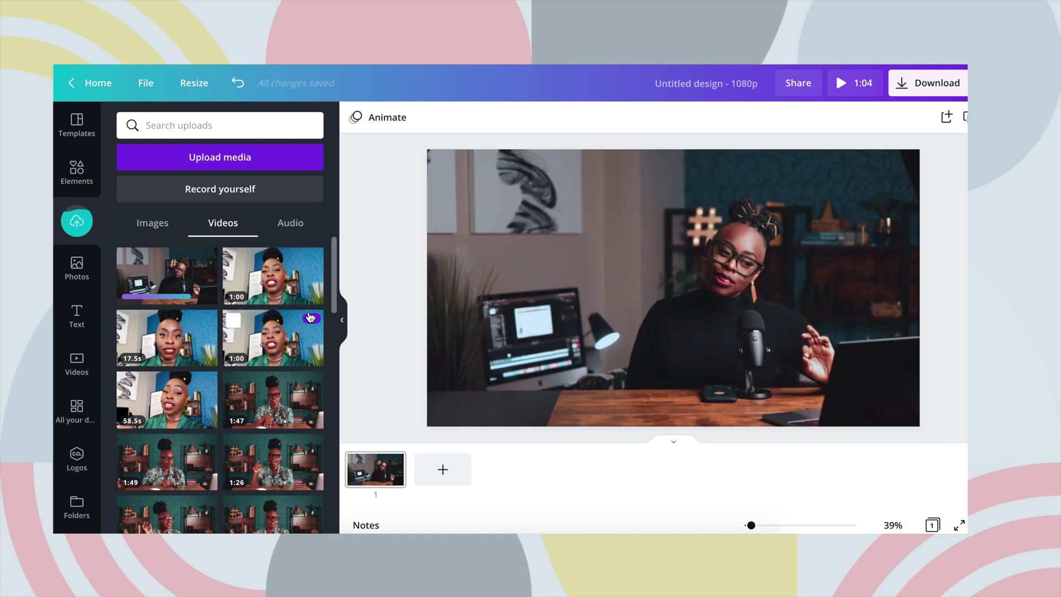
click(72, 172)
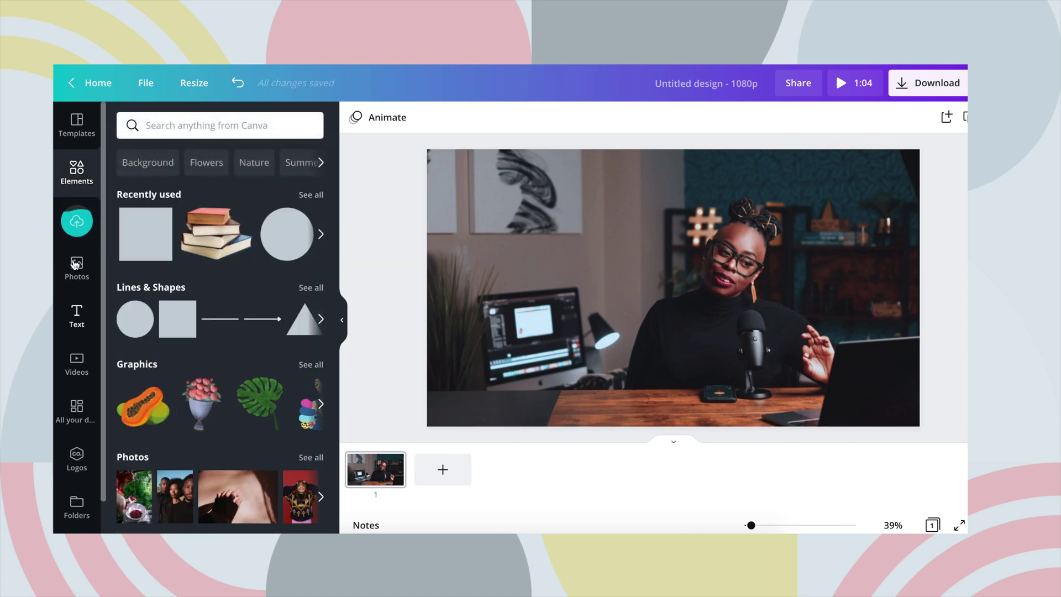
click(74, 419)
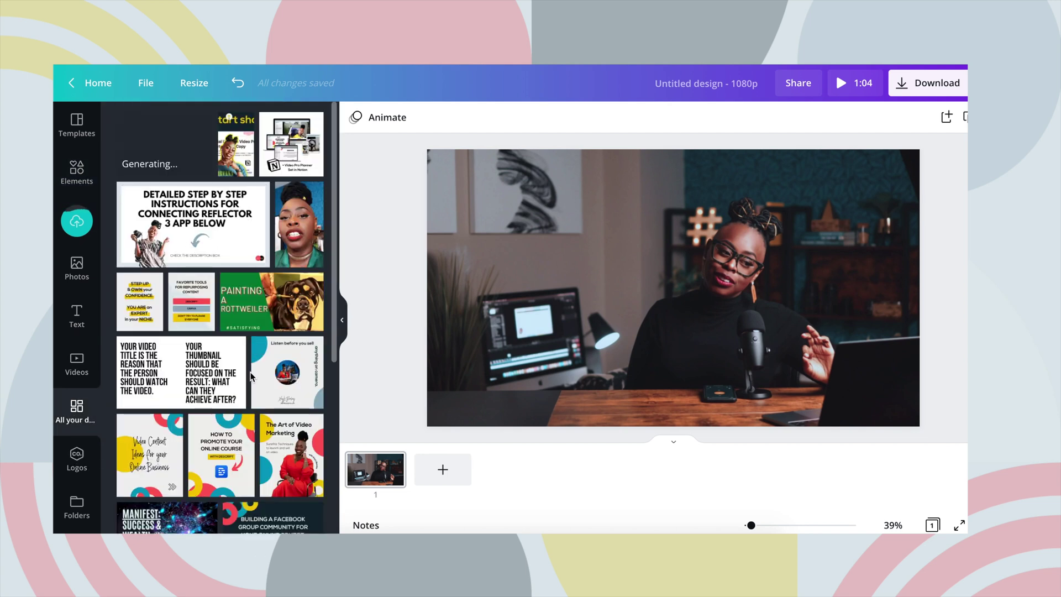
scroll(250, 373, down, 6)
scroll(250, 370, down, 1)
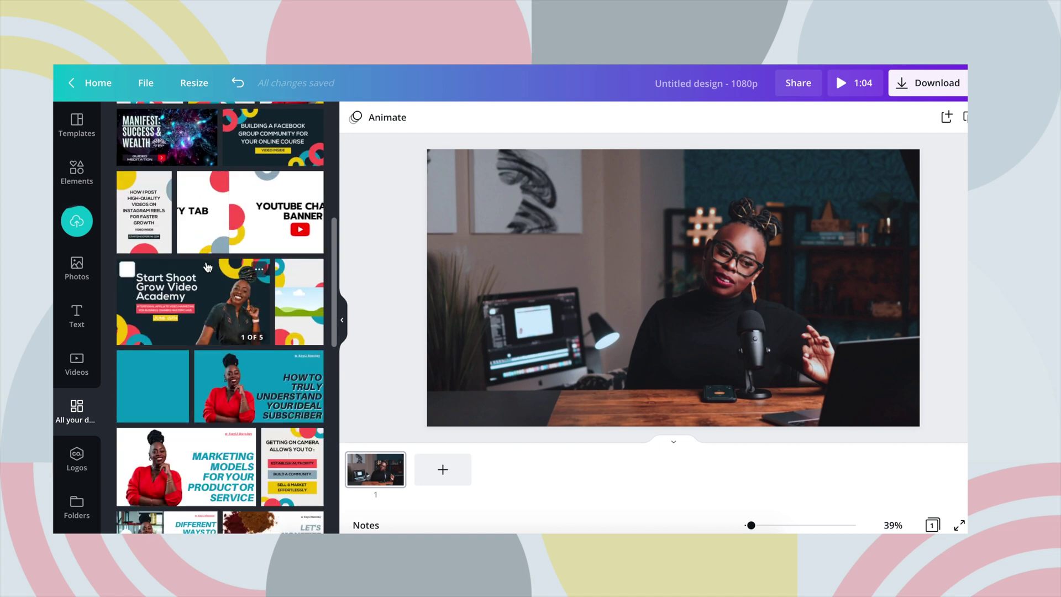
scroll(204, 254, down, 4)
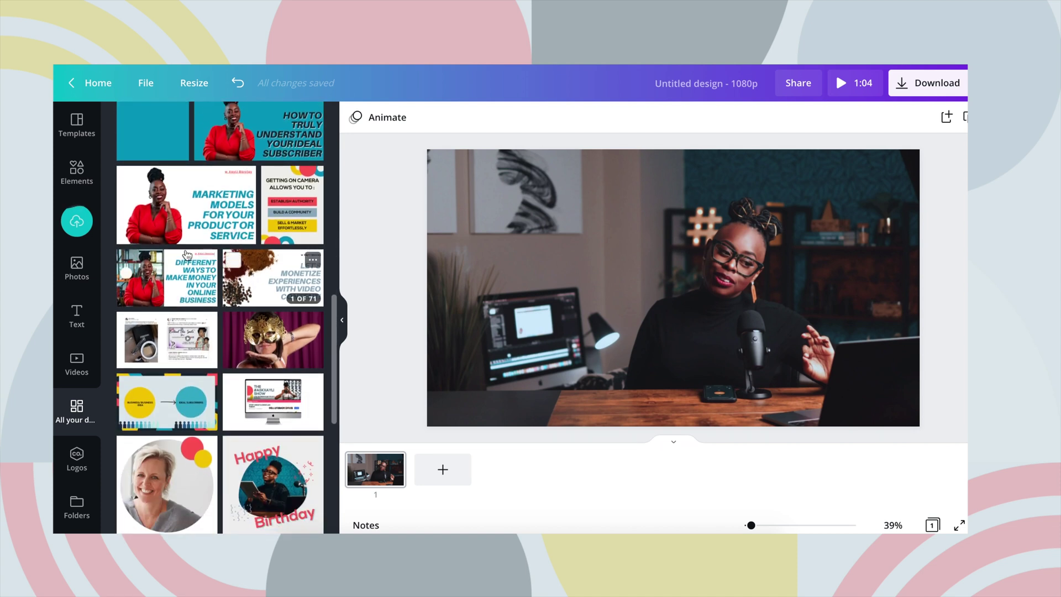
click(171, 197)
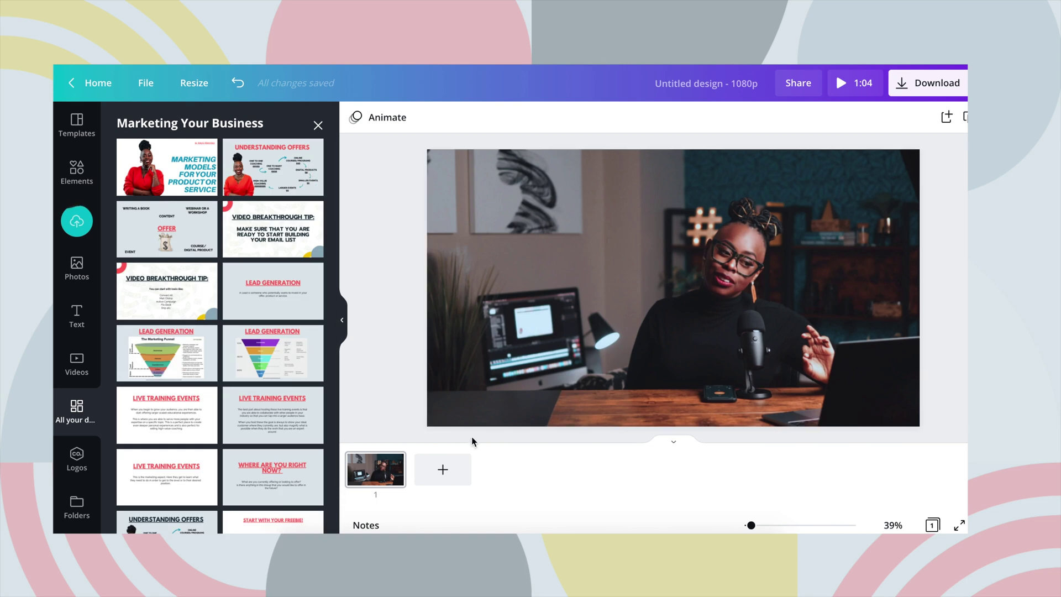
click(443, 469)
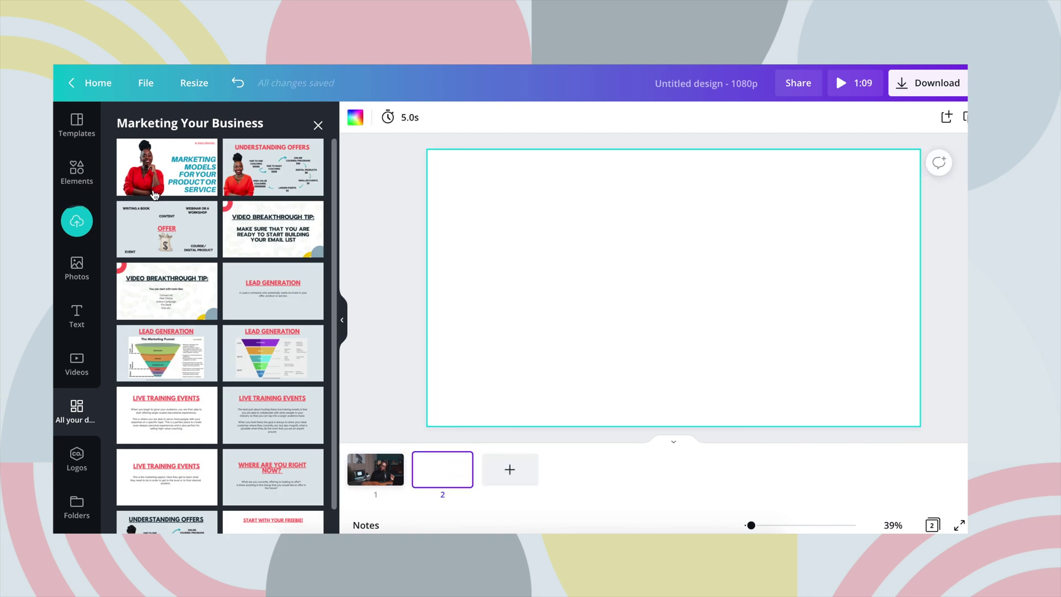
click(260, 165)
mouse_move(464, 471)
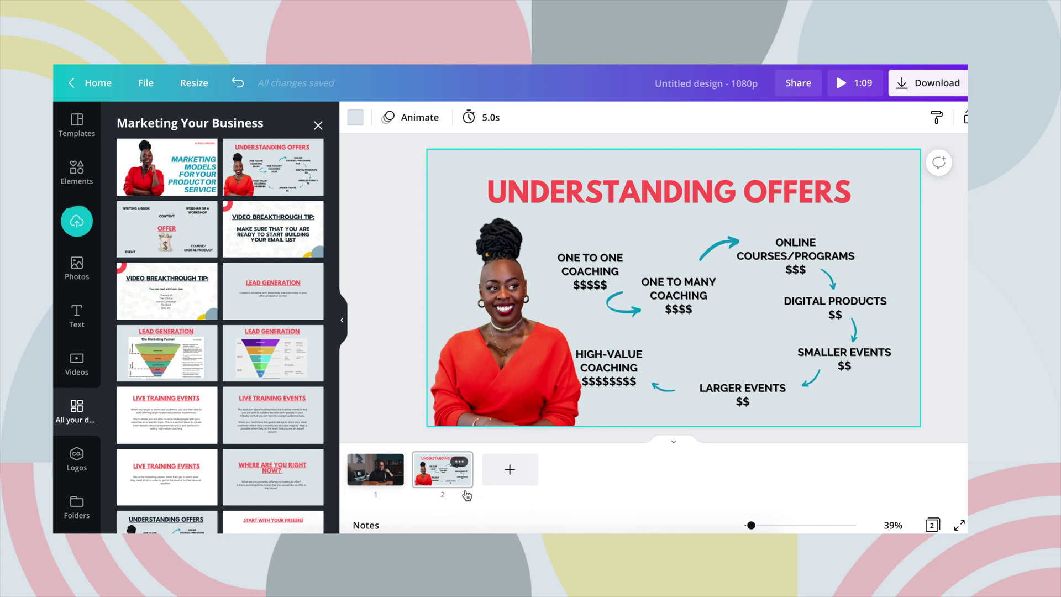
click(366, 480)
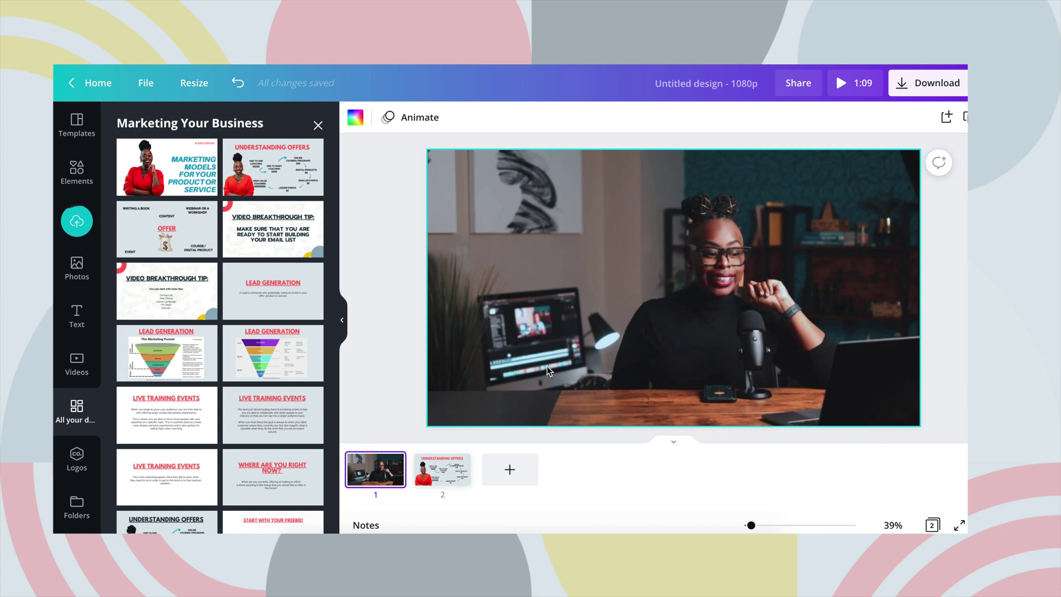
click(439, 473)
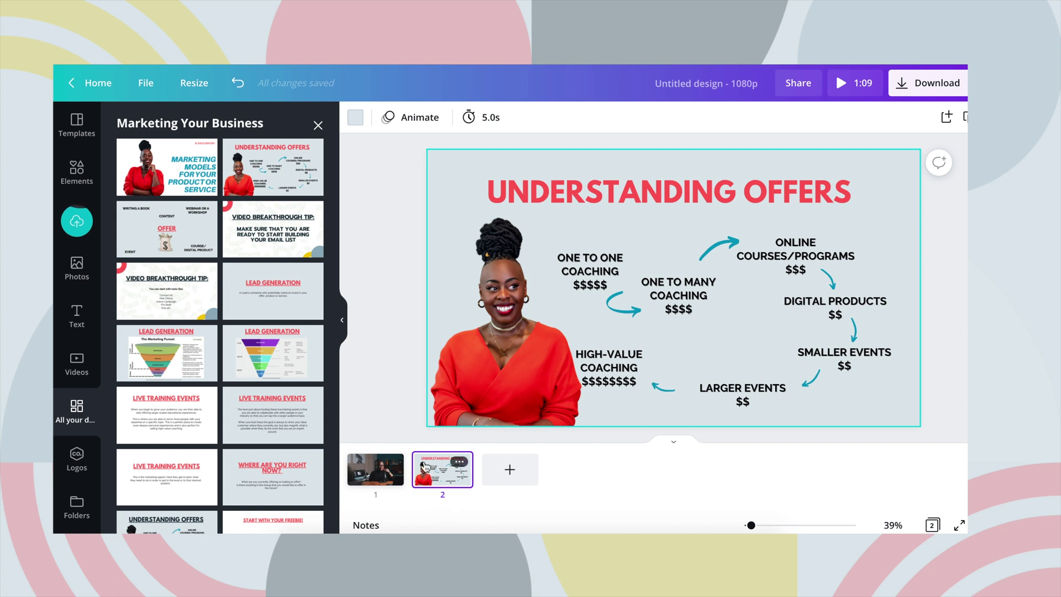
click(454, 462)
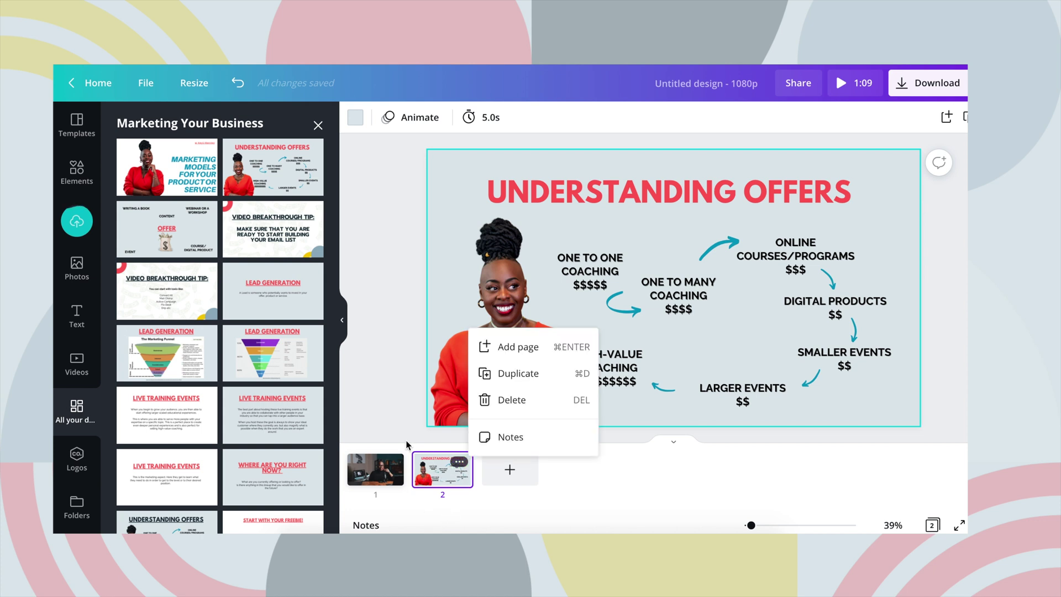
click(367, 347)
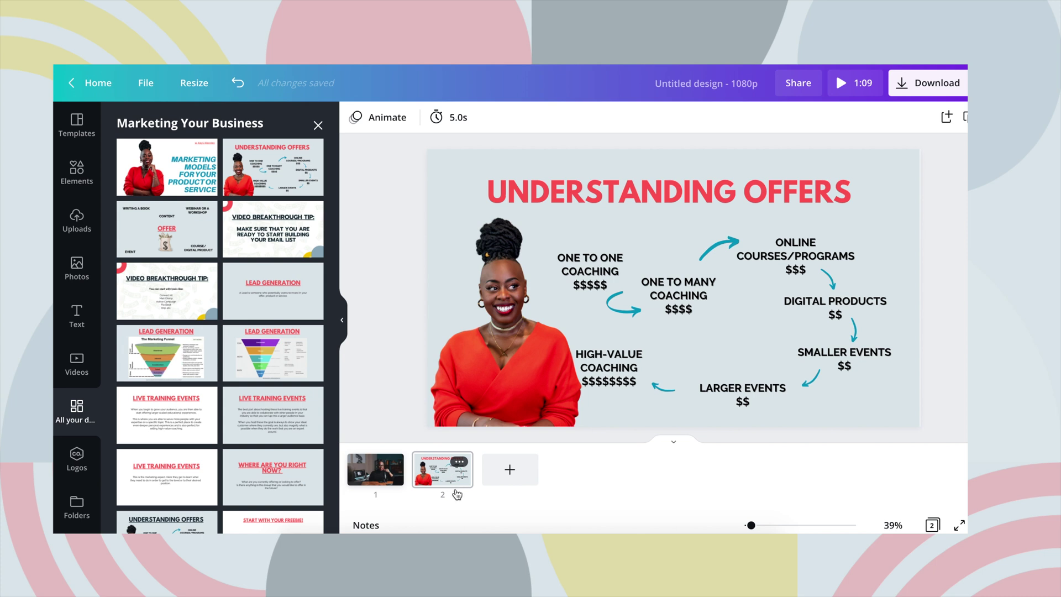
Trim the beginning of the recorded clip on page 1 so that it lasts 44.1 seconds.
click(364, 475)
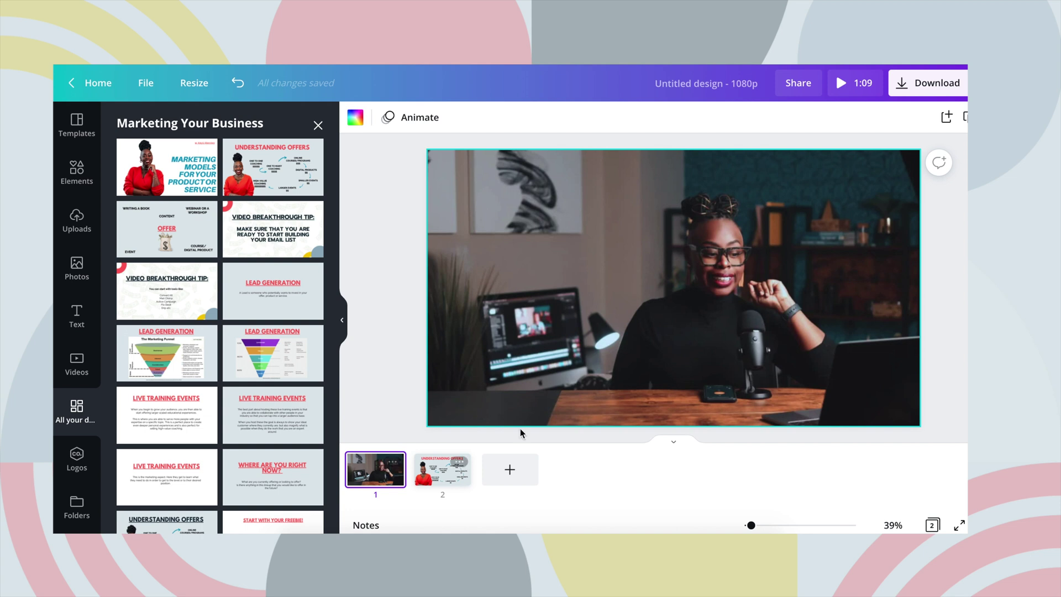
click(490, 354)
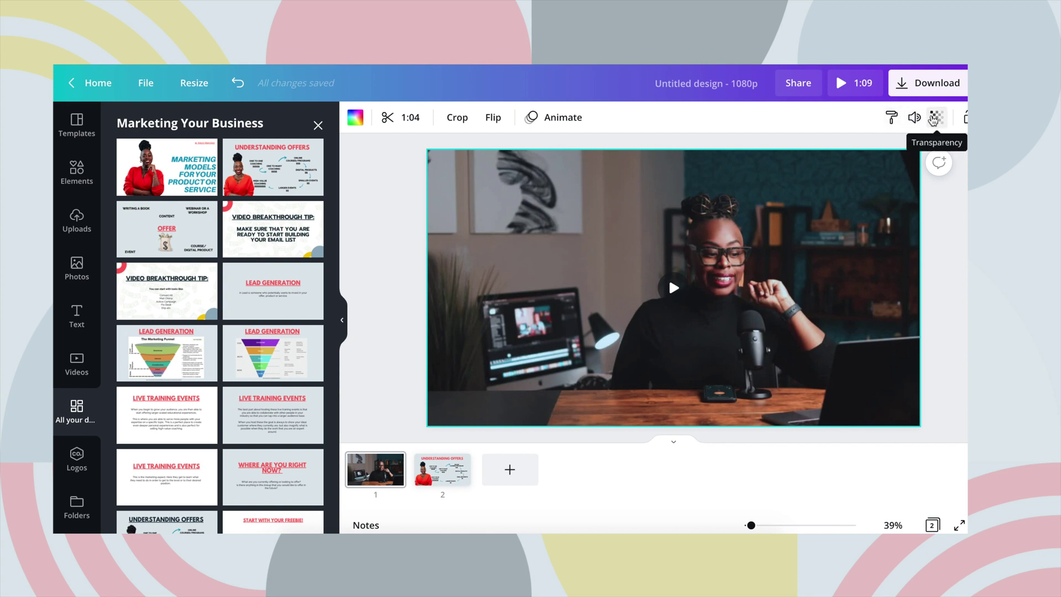
click(399, 118)
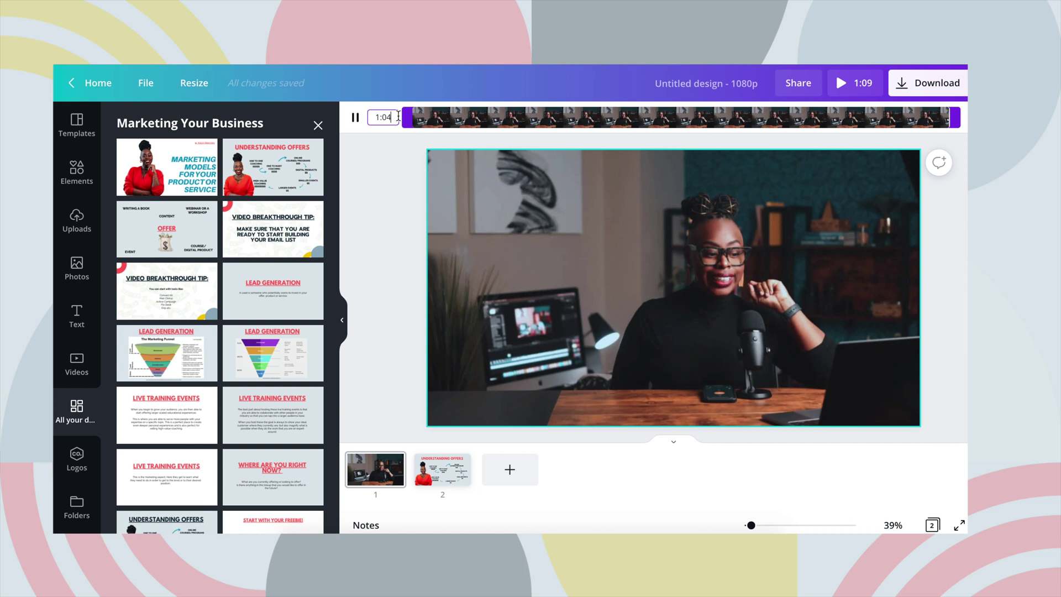
click(448, 120)
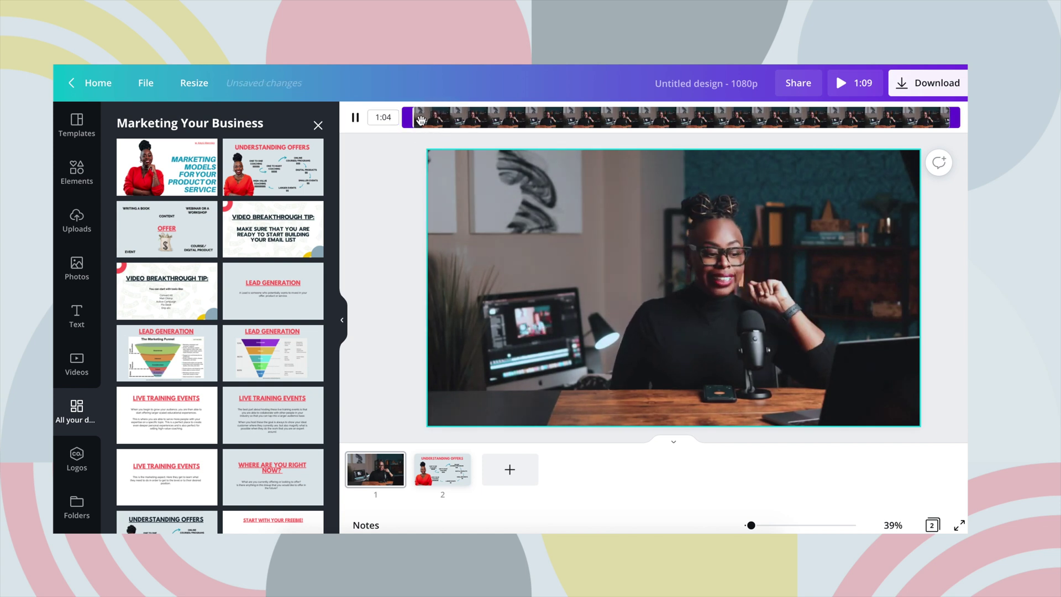
drag(448, 119, 577, 118)
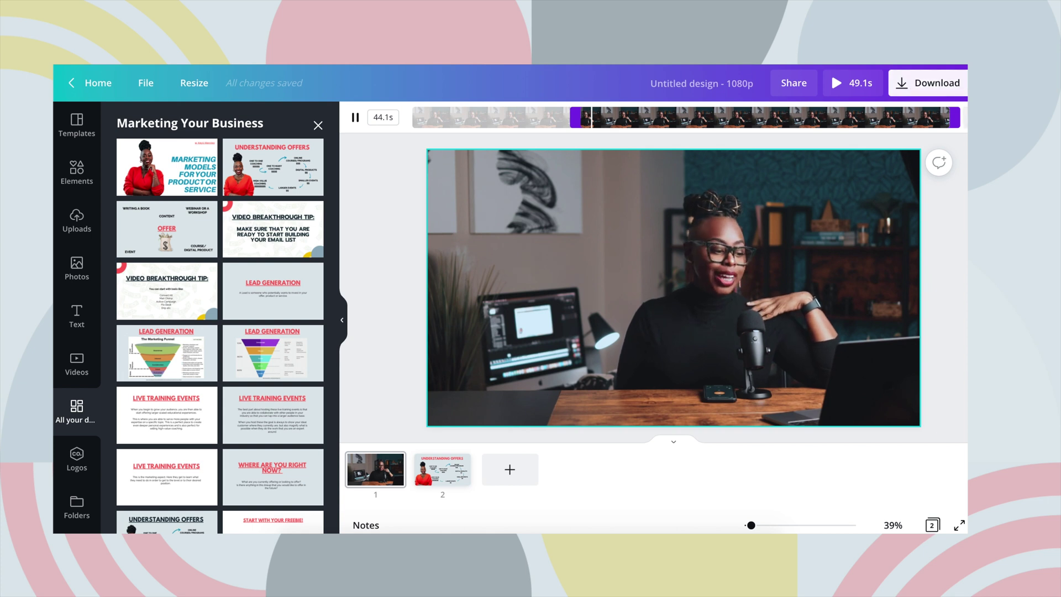
click(950, 119)
click(673, 288)
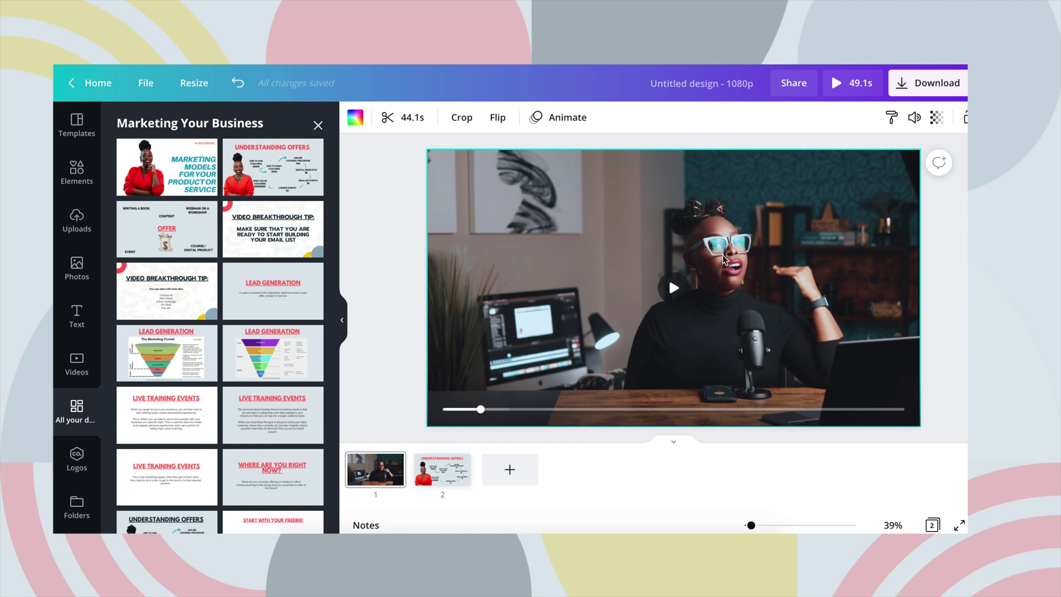
Delete the second page containing the Understanding Offers slide.
scroll(724, 260, down, 3)
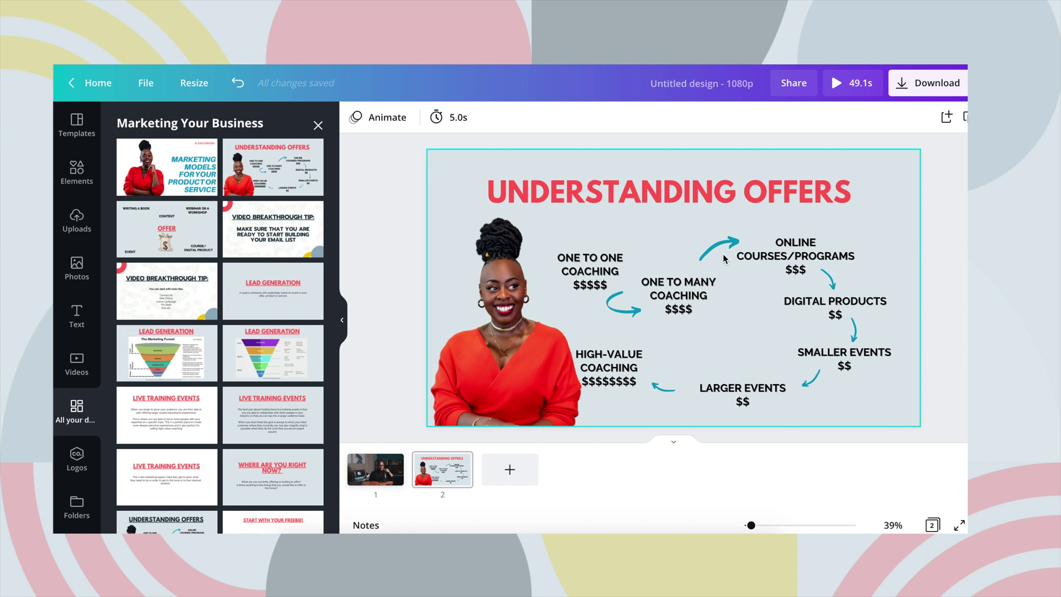
click(461, 462)
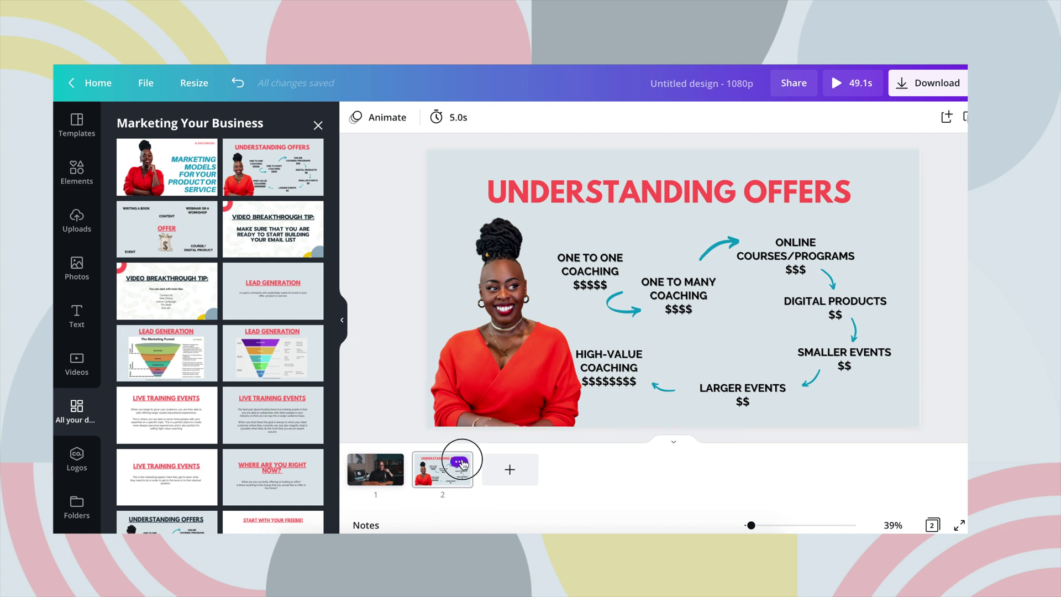
click(517, 400)
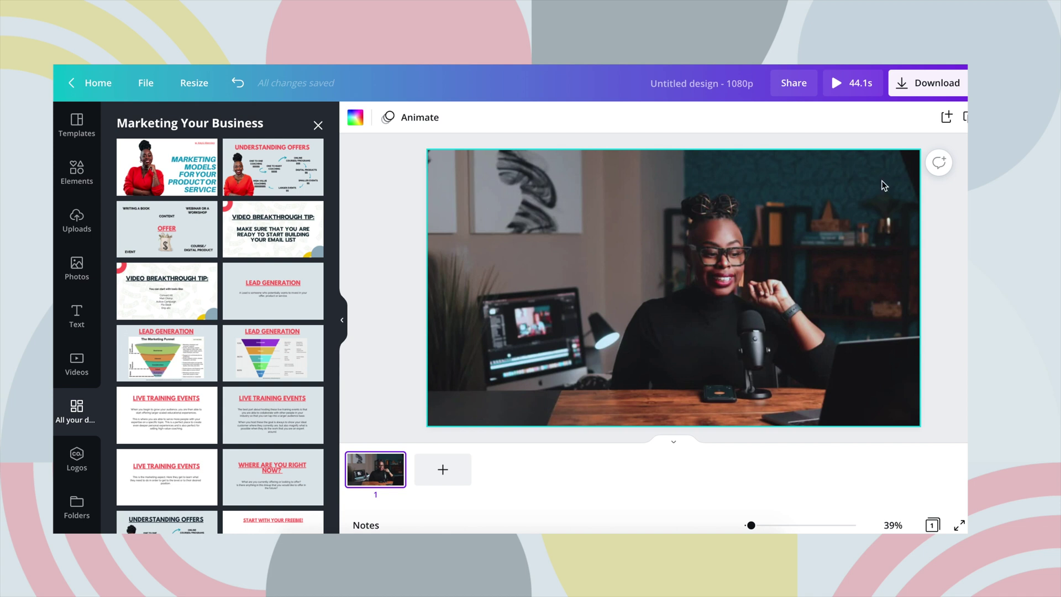
Download the design as an MP4 video.
click(925, 85)
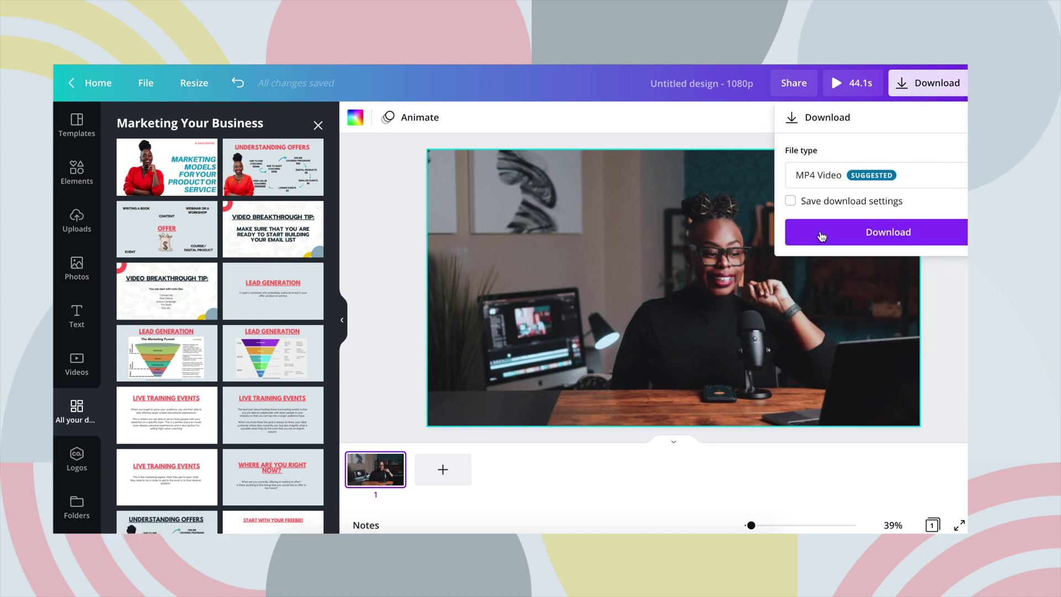
click(822, 244)
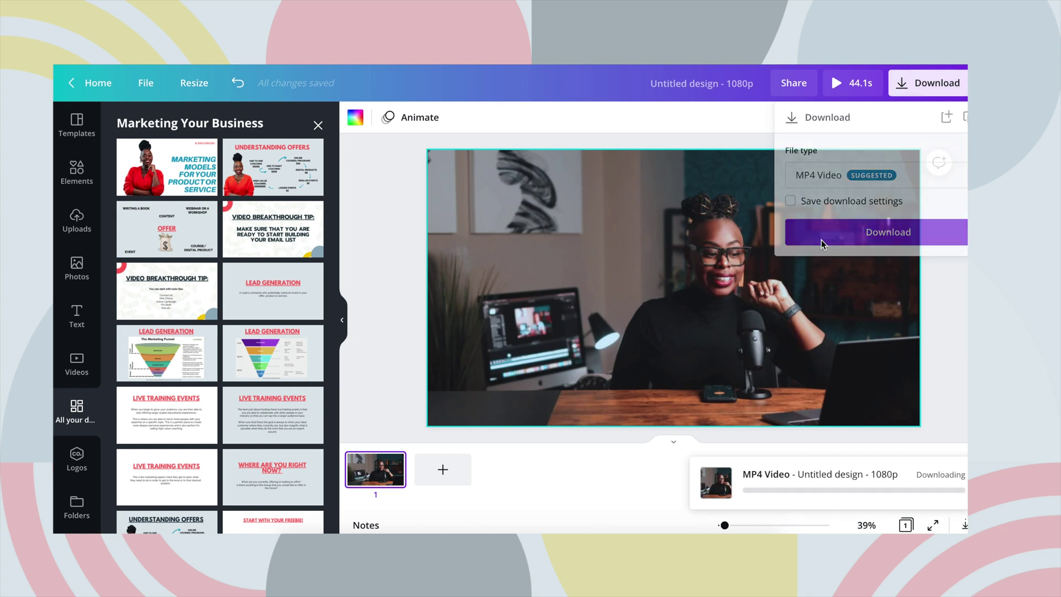